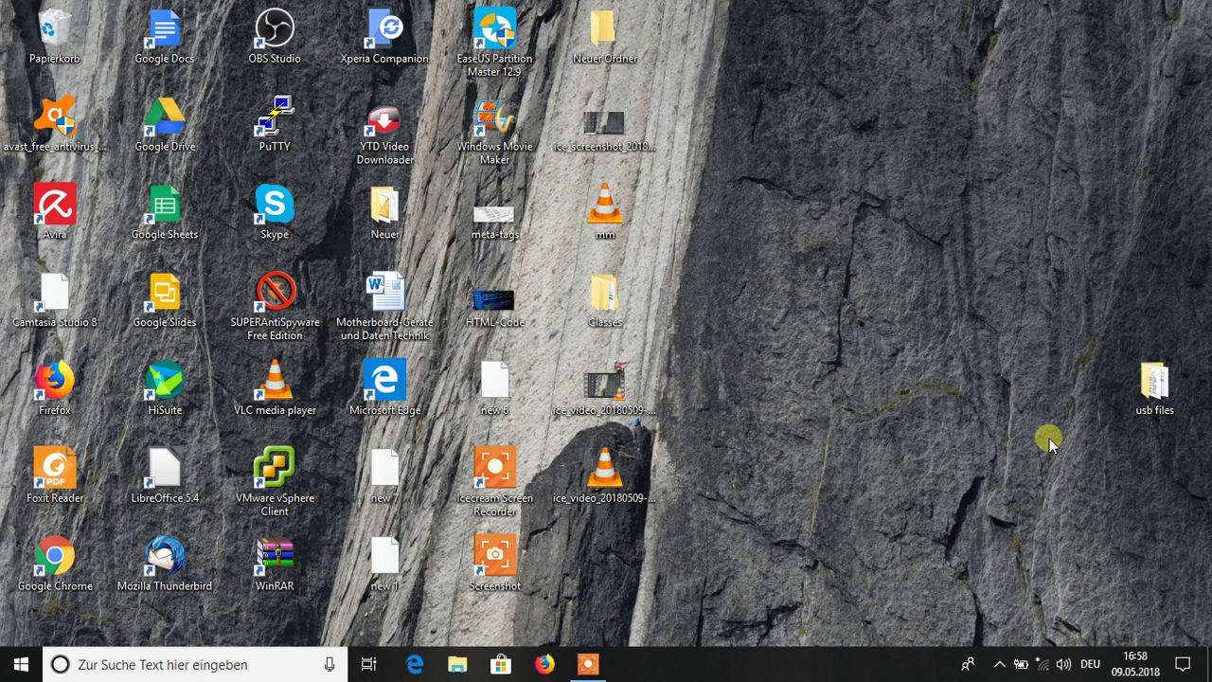
Check the Windows version with winver (1803, build 17134.48), then dismiss the info box.
{"action": "key", "text": "super"}
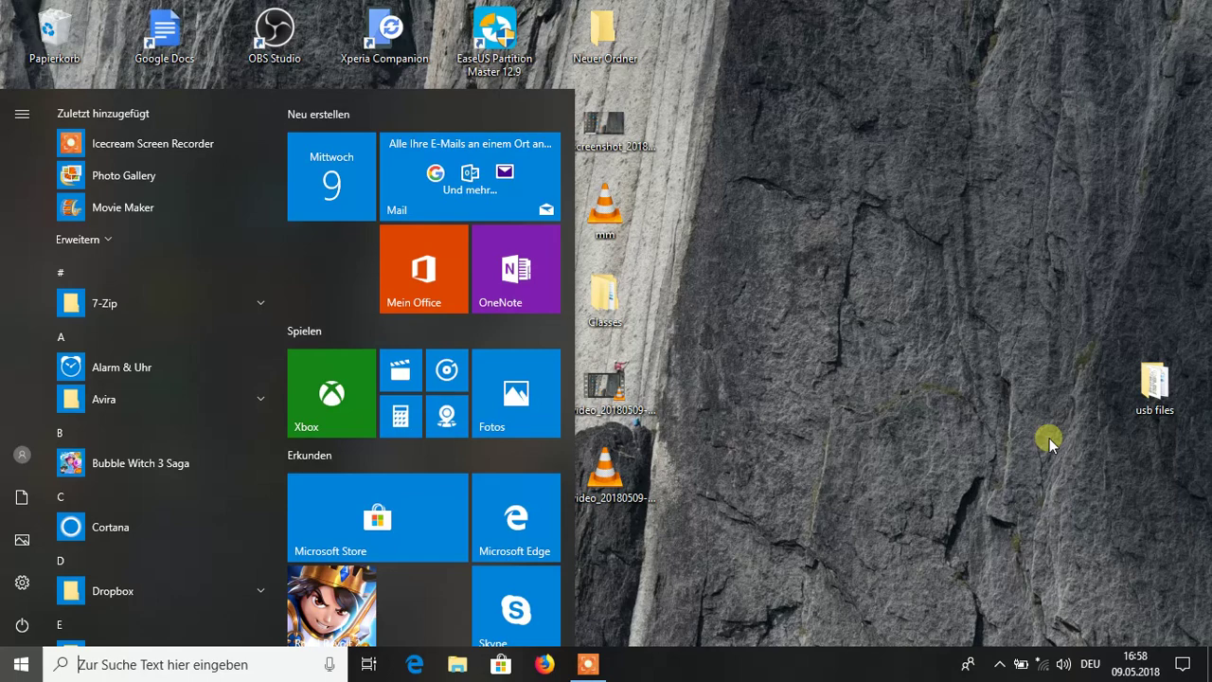
{"action": "key", "text": "super+r"}
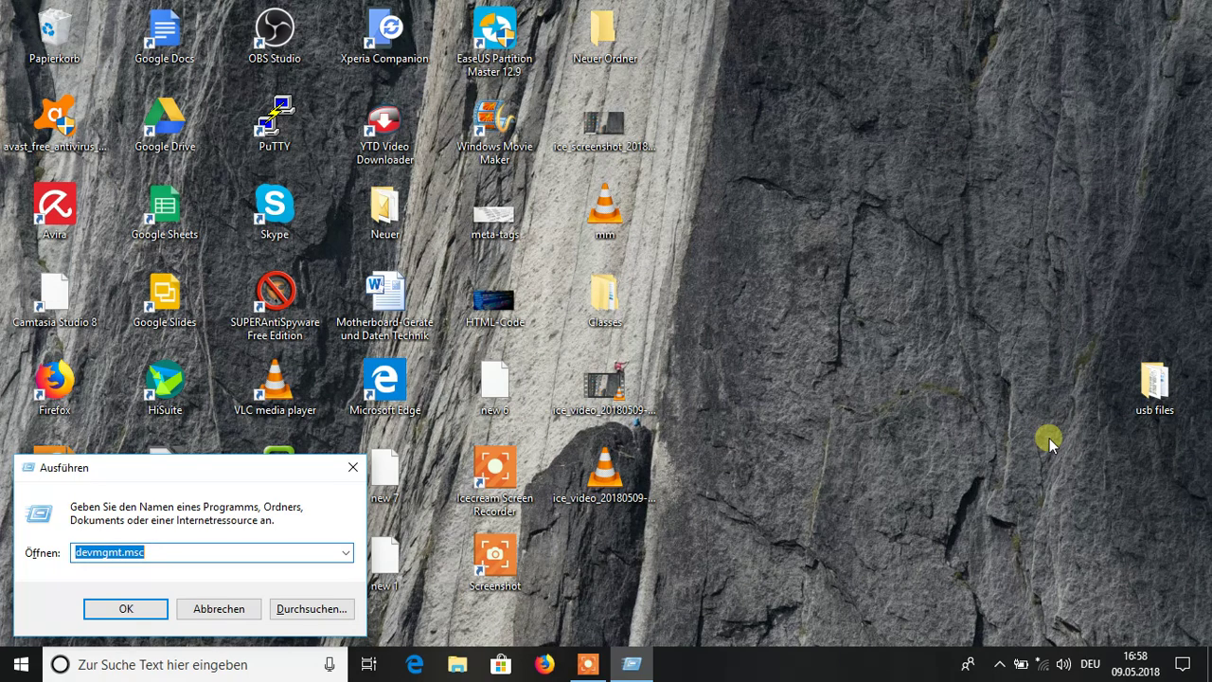
{"action": "type", "text": "winver"}
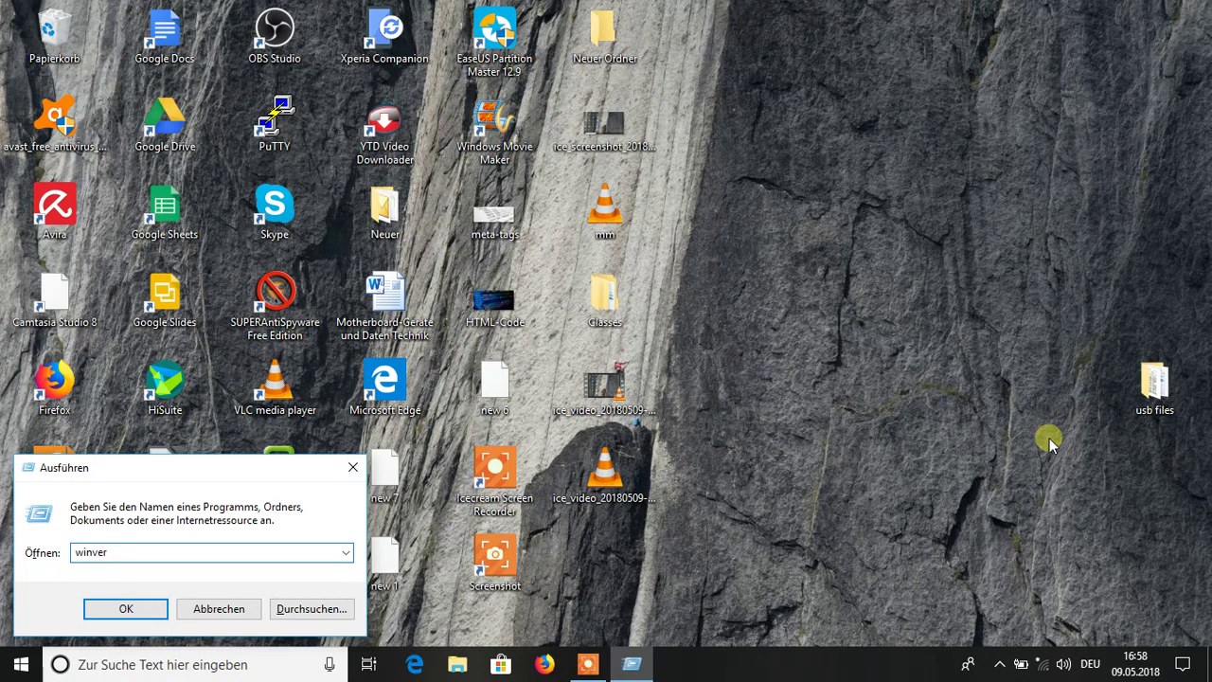
{"action": "key", "text": "Return"}
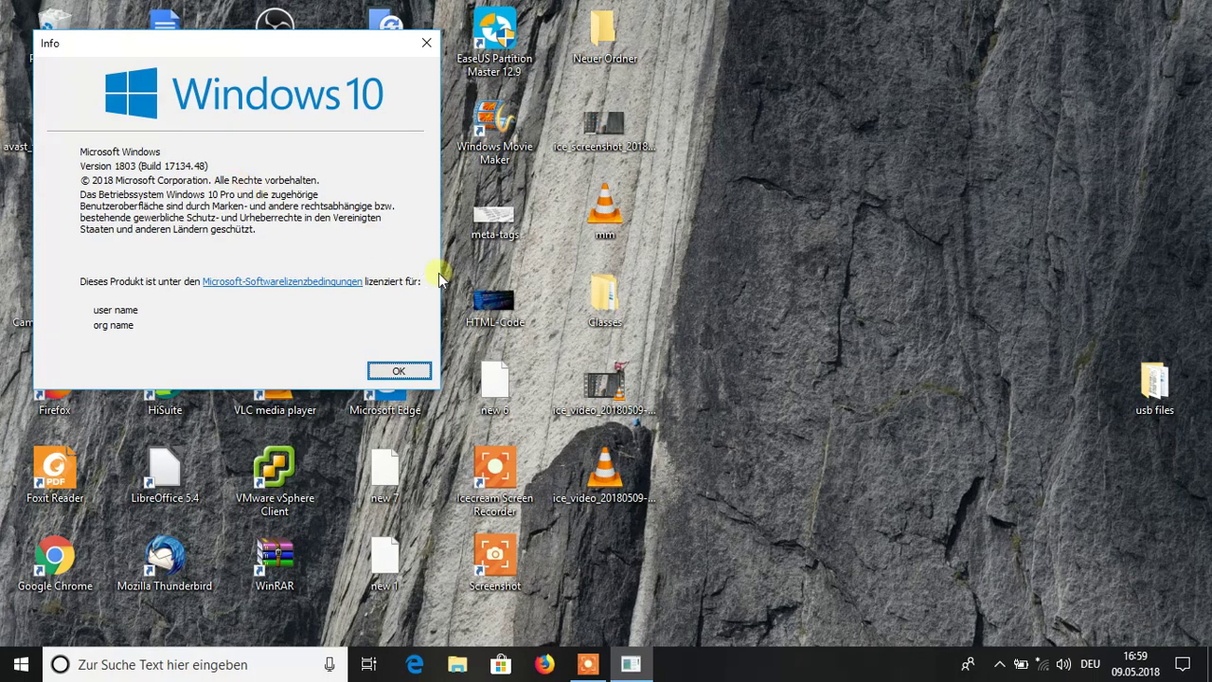
{"action": "left_click", "coordinate": [411, 371]}
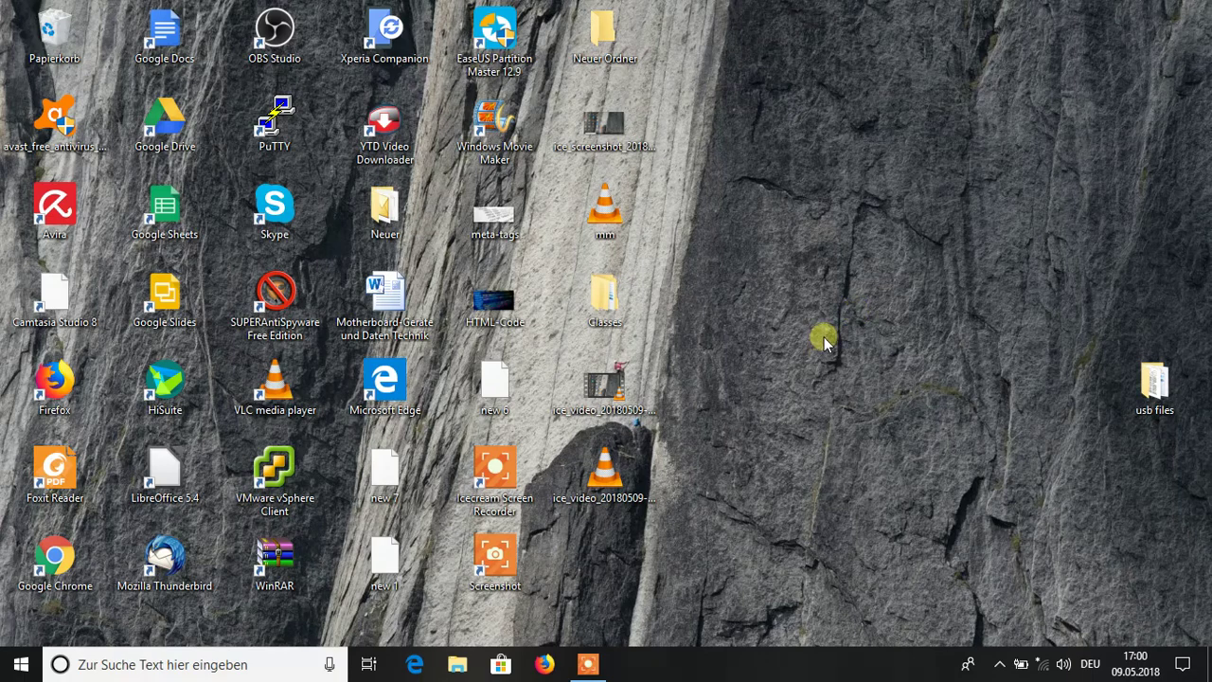
{"action": "left_click", "coordinate": [999, 664]}
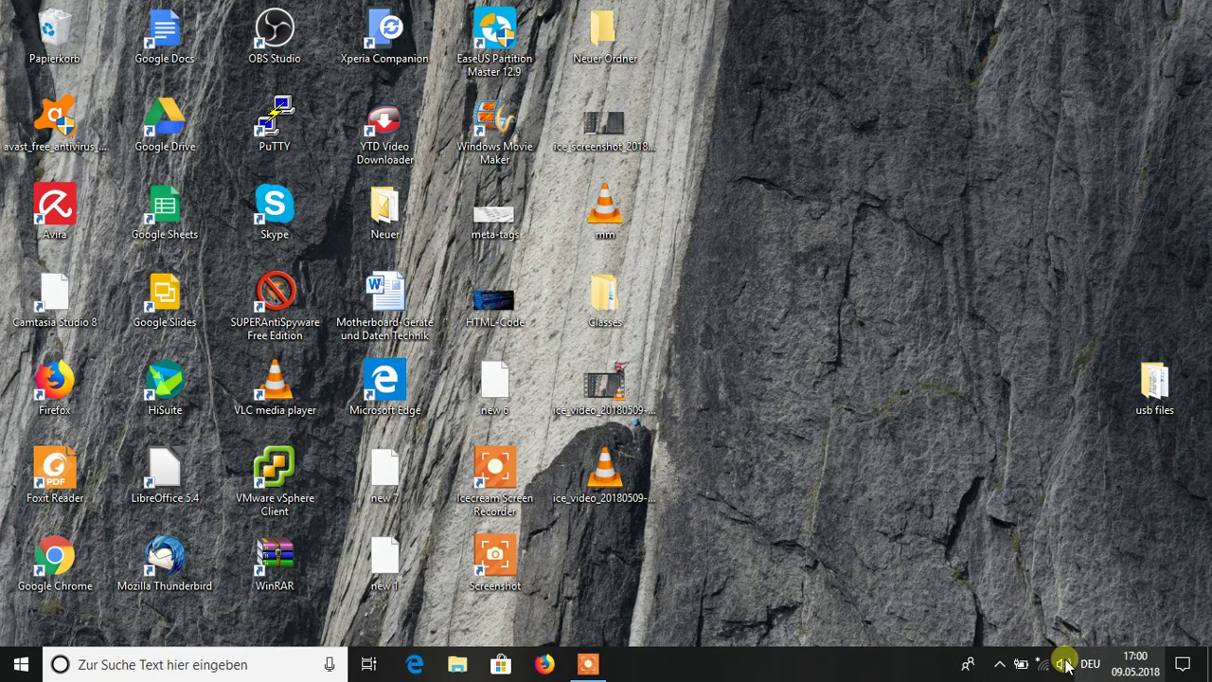
{"action": "left_click", "coordinate": [1042, 663]}
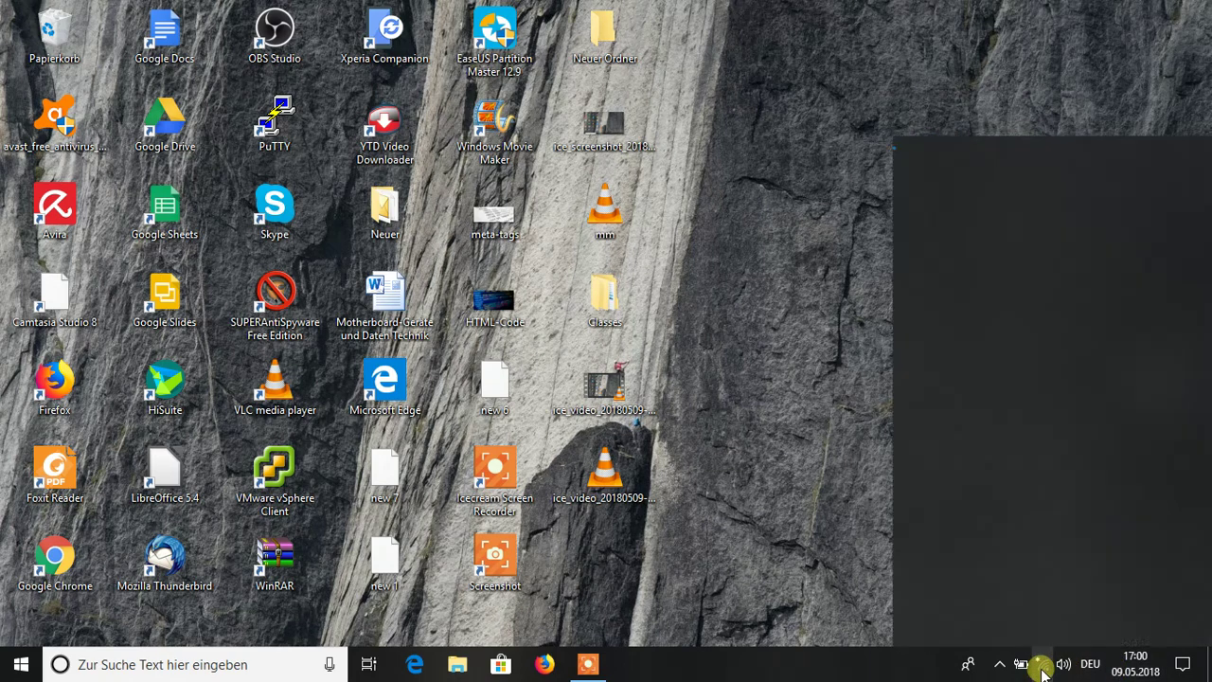
{"action": "left_click", "coordinate": [843, 467]}
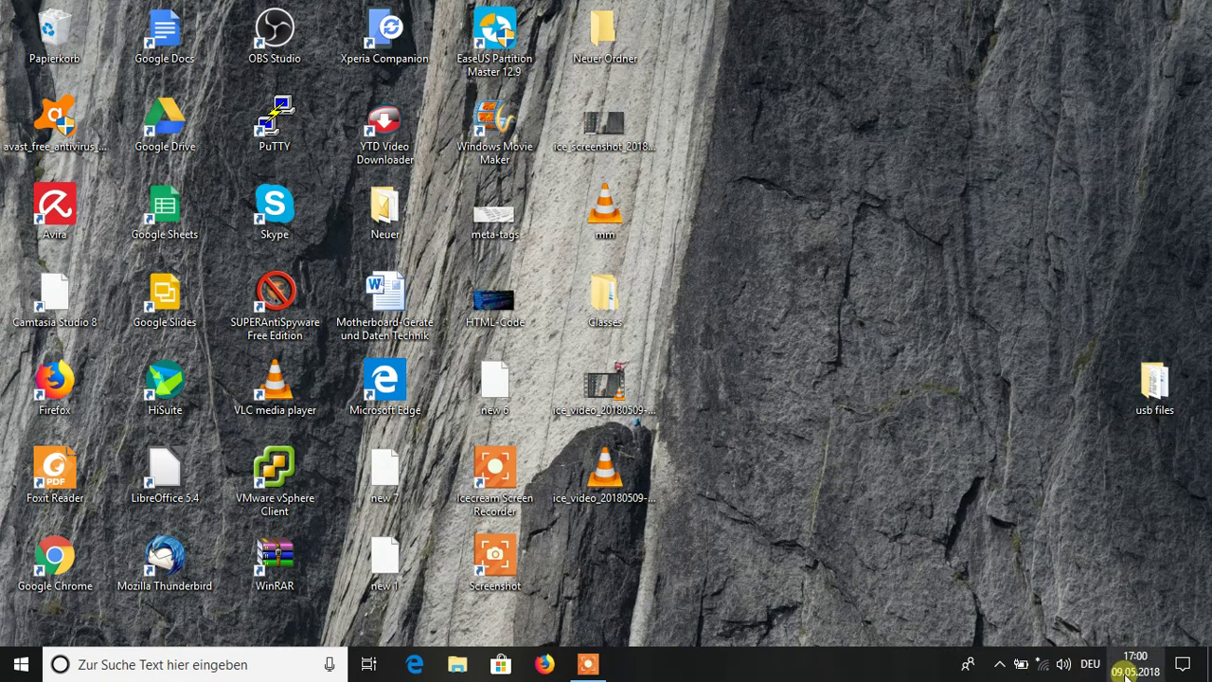
{"action": "left_click", "coordinate": [999, 664]}
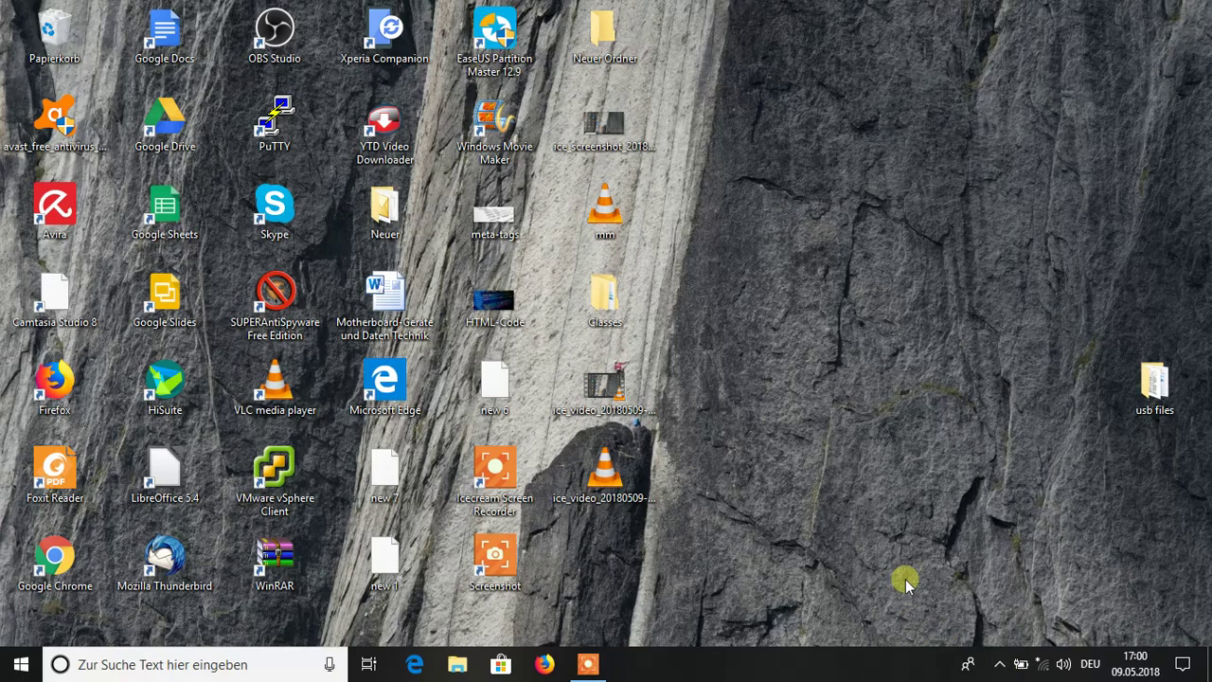
{"action": "right_click", "coordinate": [857, 236]}
{"action": "left_click", "coordinate": [923, 407]}
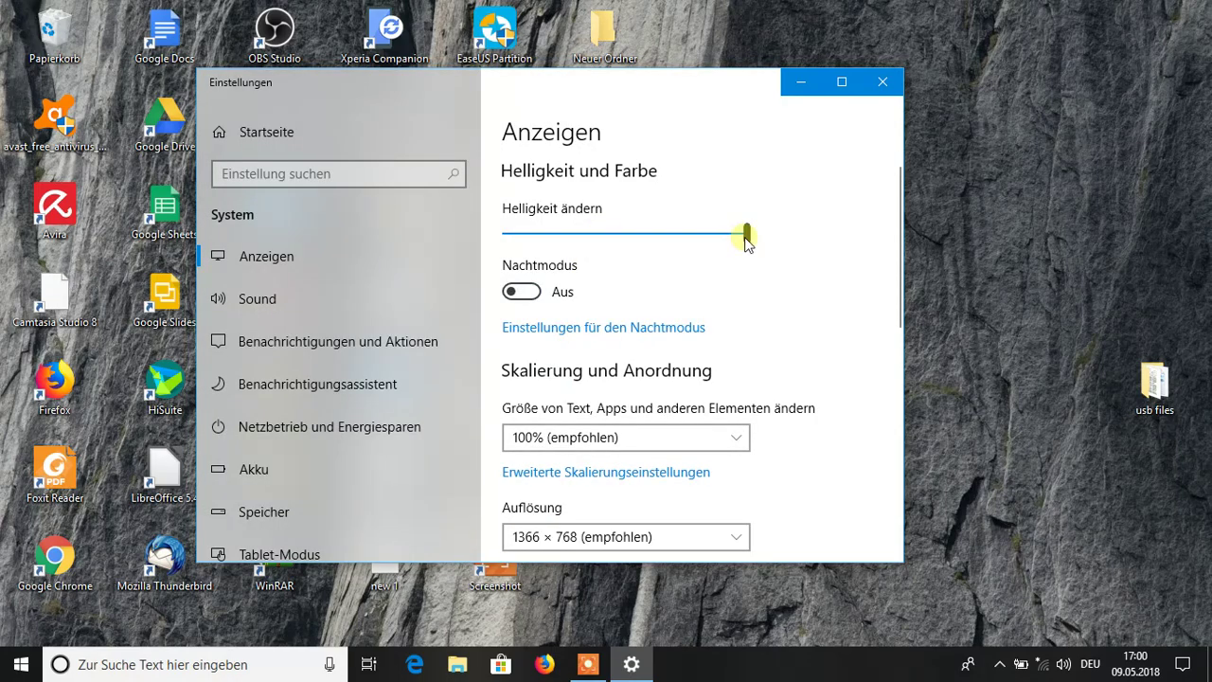
{"action": "left_click_drag", "start_coordinate": [749, 236], "coordinate": [756, 270]}
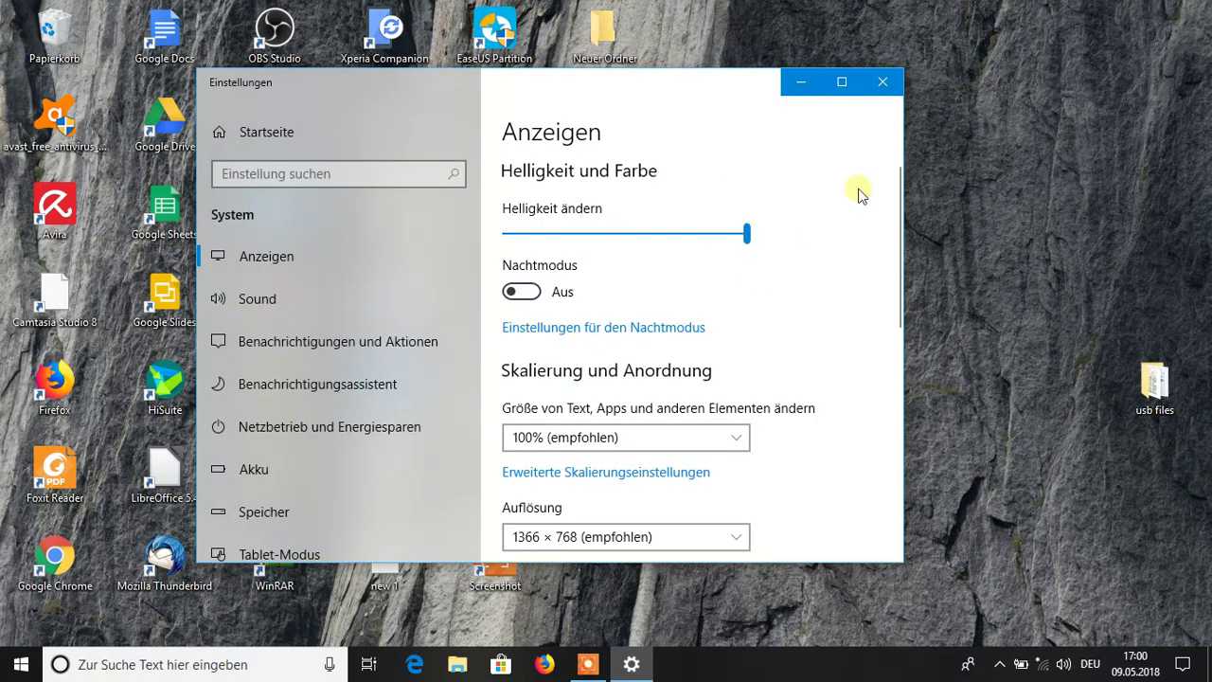
{"action": "left_click", "coordinate": [878, 81]}
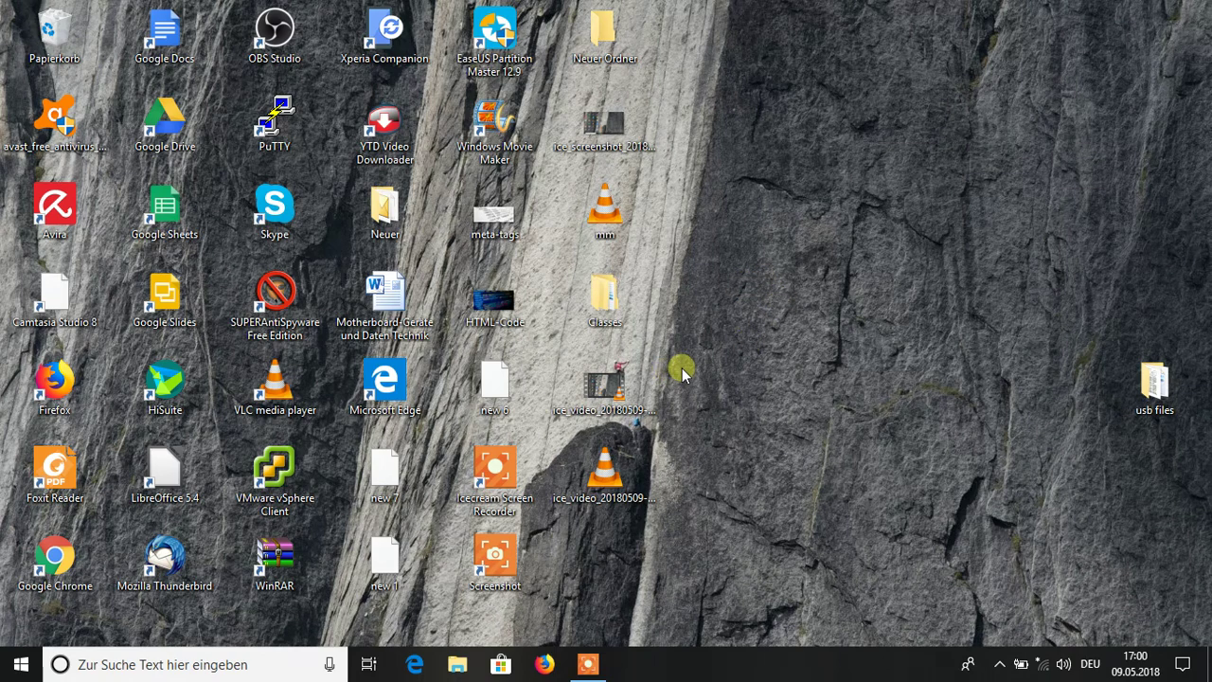
Launch devmgmt.msc and select the Mobile Intel(R) 4 Series Express Chipset Family adapter under Grafikkarten.
{"action": "key", "text": "super+r"}
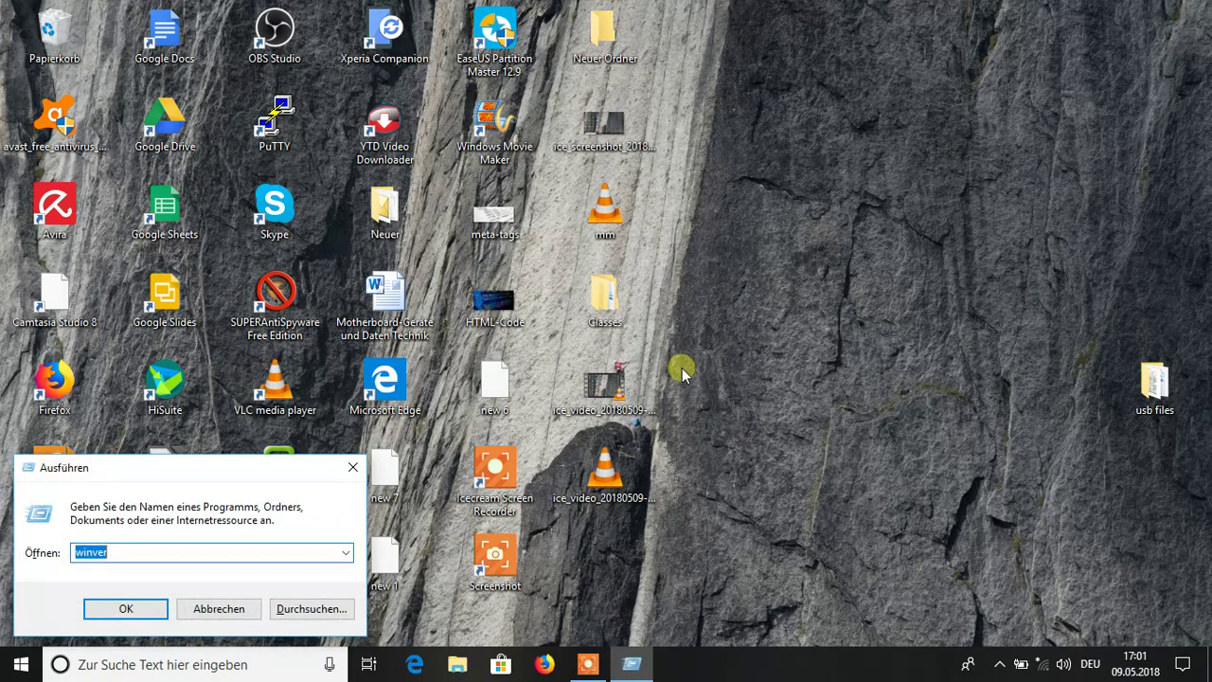
{"action": "type", "text": "devm"}
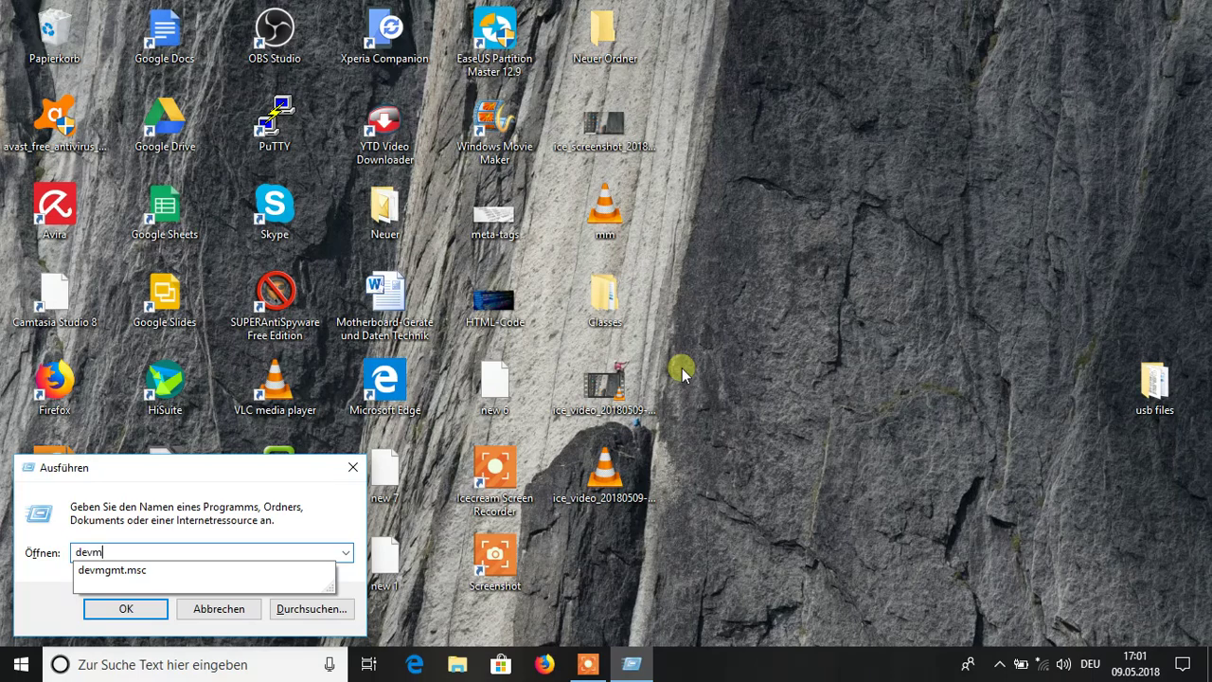
{"action": "type", "text": "gmt.msc"}
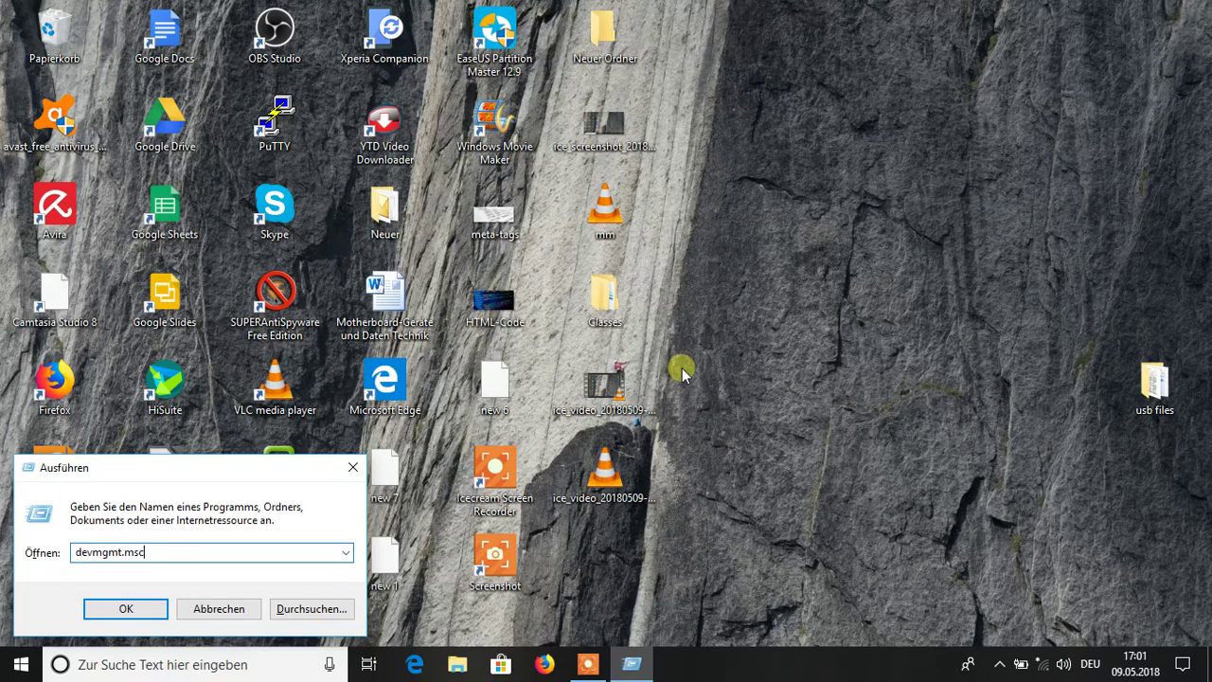
{"action": "key", "text": "Return"}
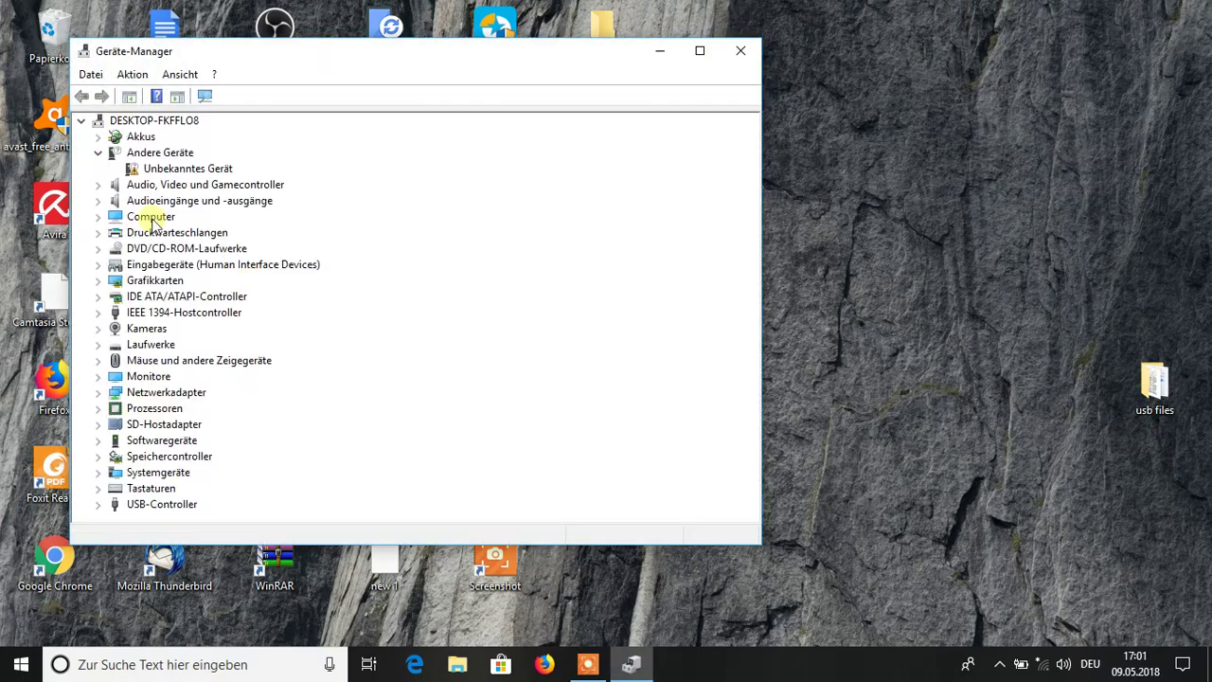
{"action": "left_click", "coordinate": [98, 281]}
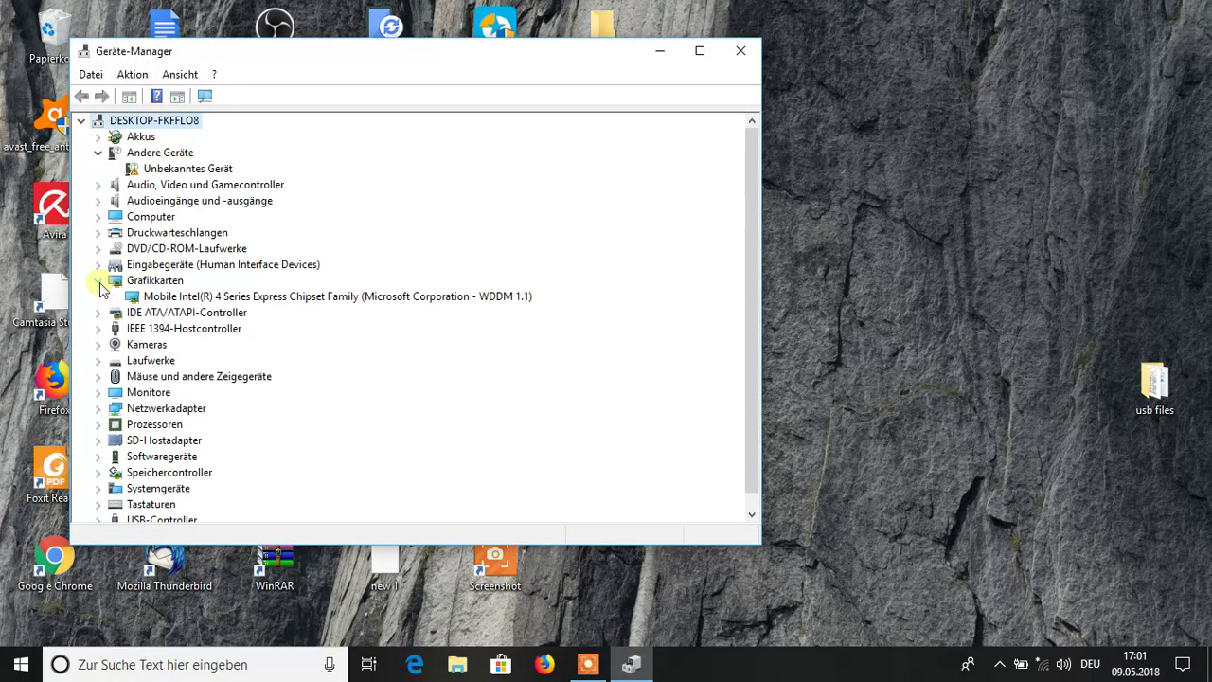
{"action": "left_click", "coordinate": [175, 300]}
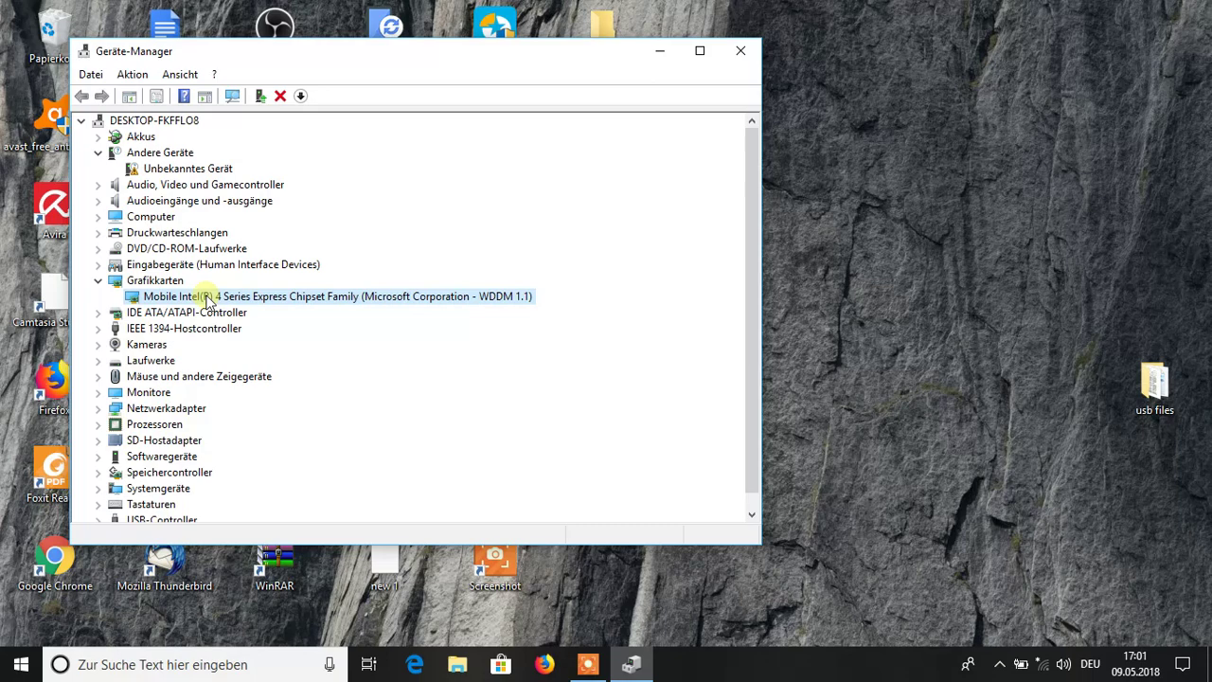
{"action": "right_click", "coordinate": [208, 300]}
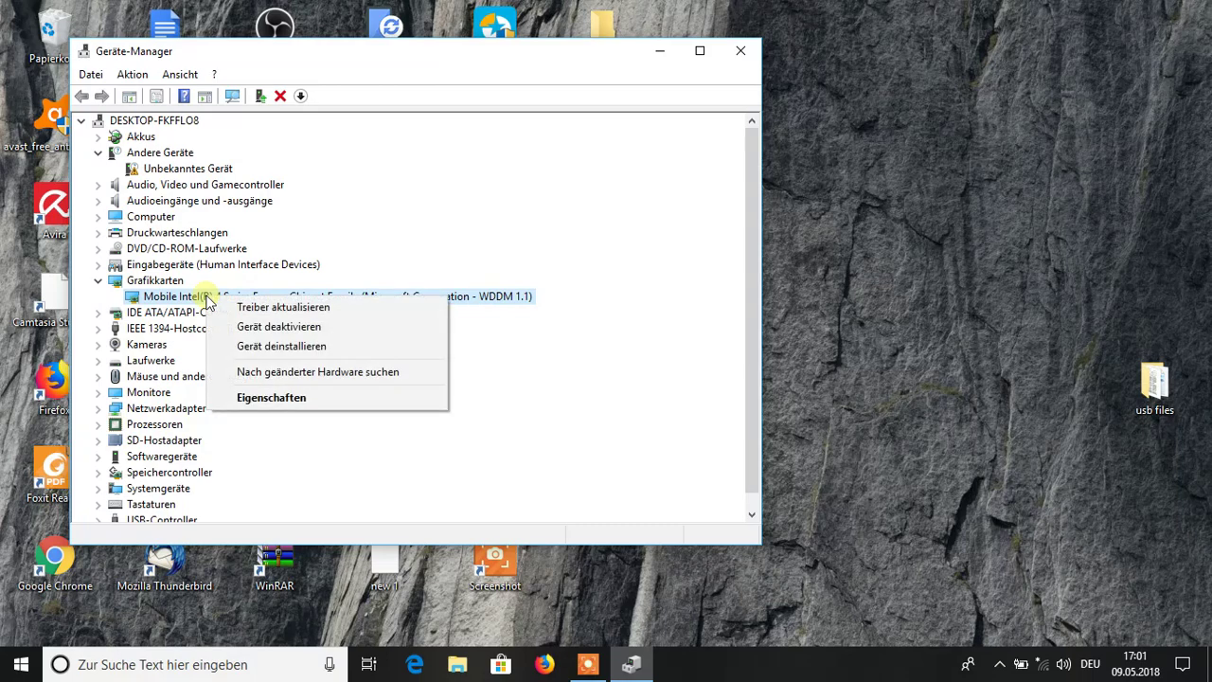
{"action": "left_click", "coordinate": [298, 350]}
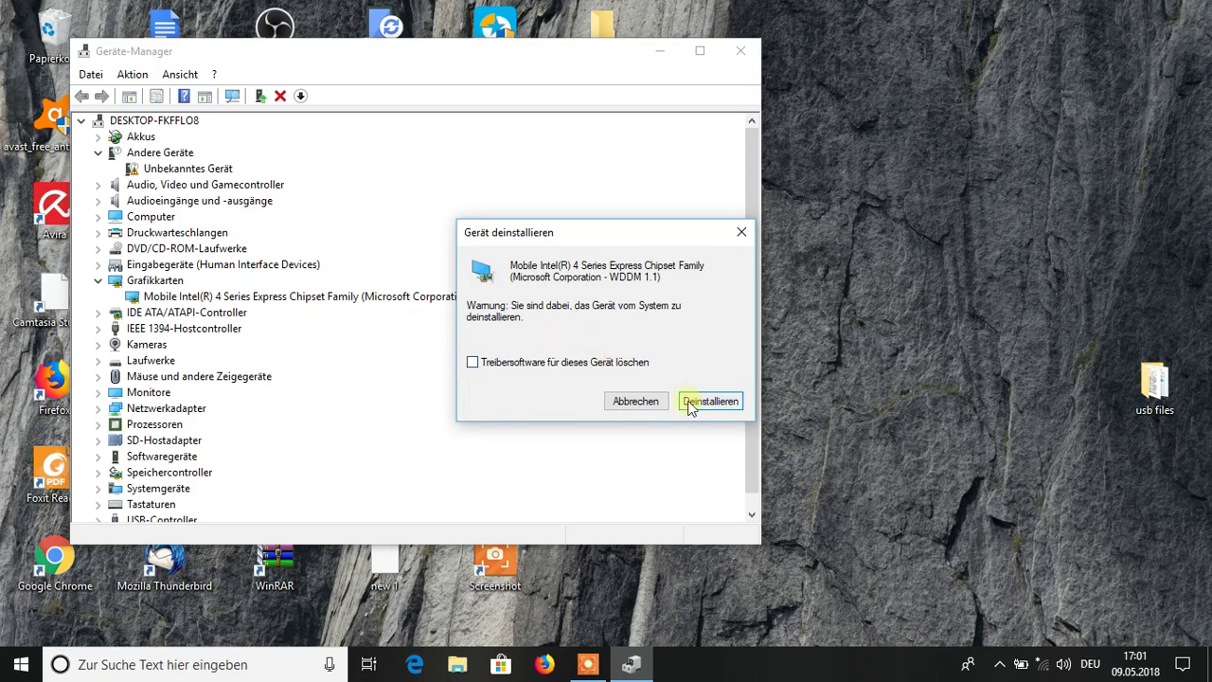
{"action": "left_click", "coordinate": [739, 235]}
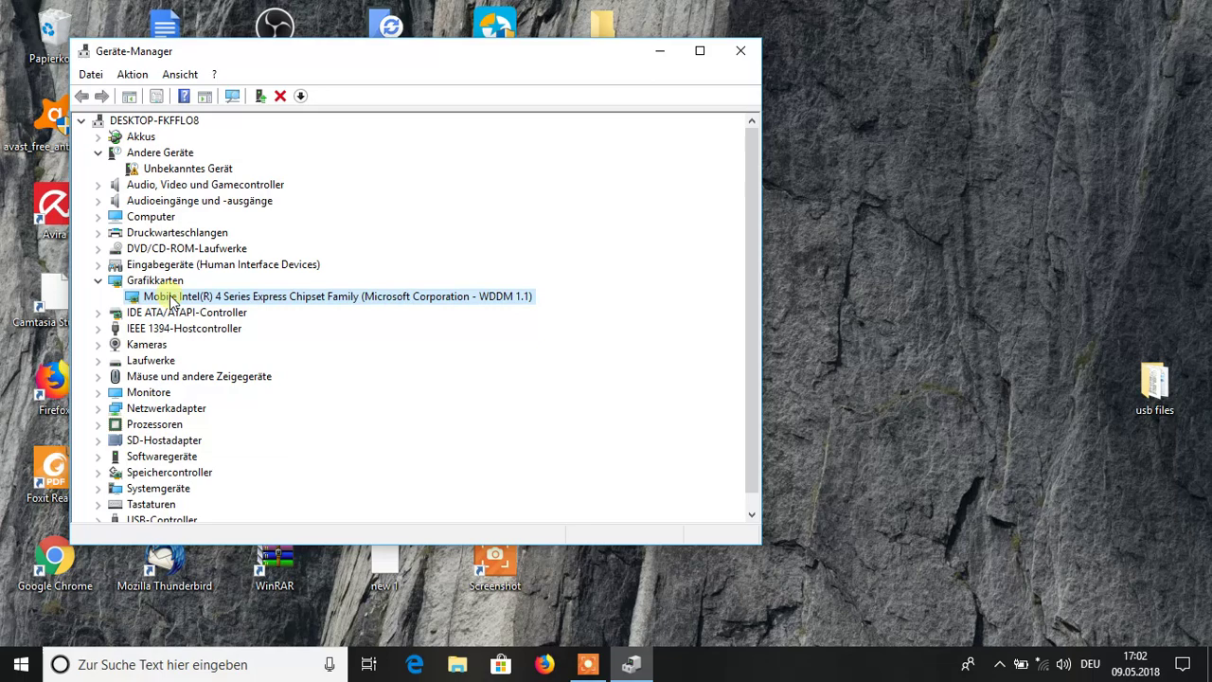
Display the Mobile Intel adapter's Hardware-IDs on the Details tab of its properties.
{"action": "right_click", "coordinate": [171, 299]}
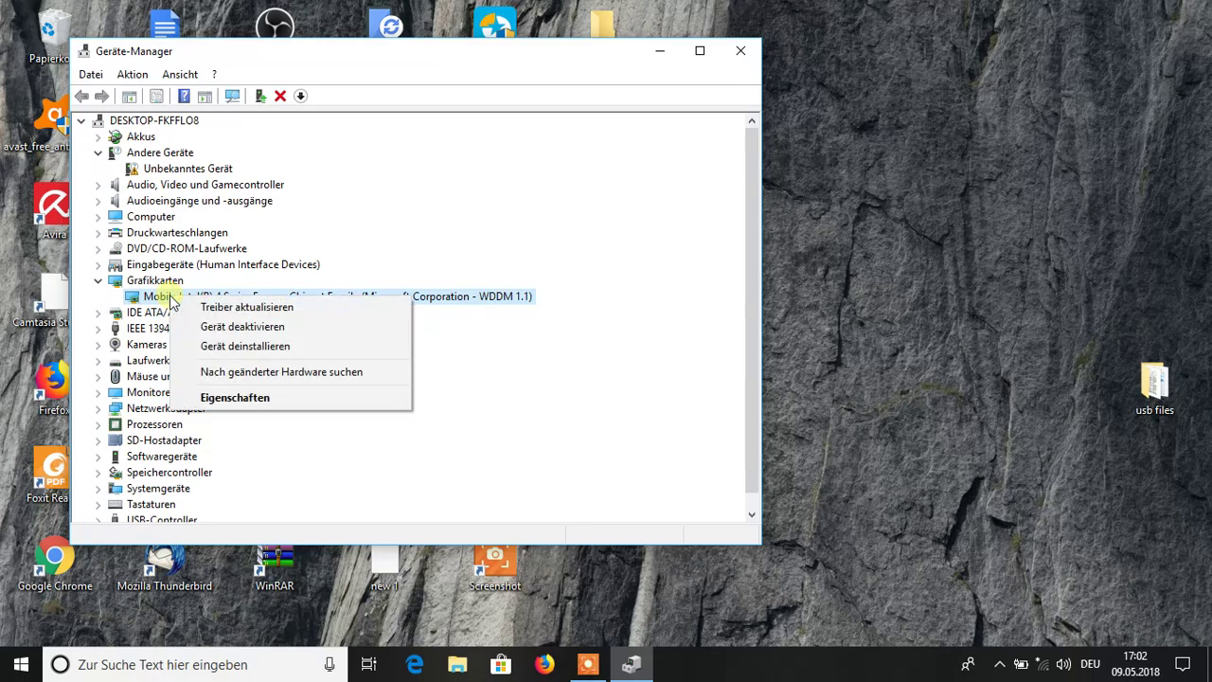
{"action": "left_click", "coordinate": [241, 397]}
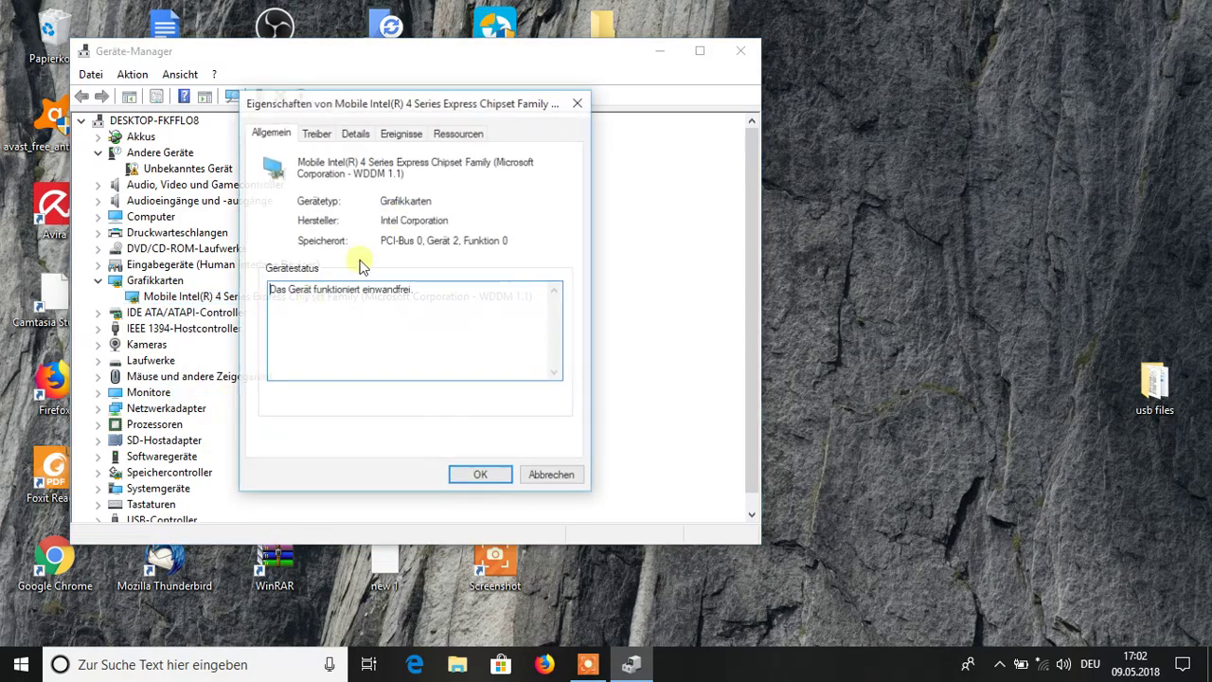
{"action": "left_click", "coordinate": [354, 135]}
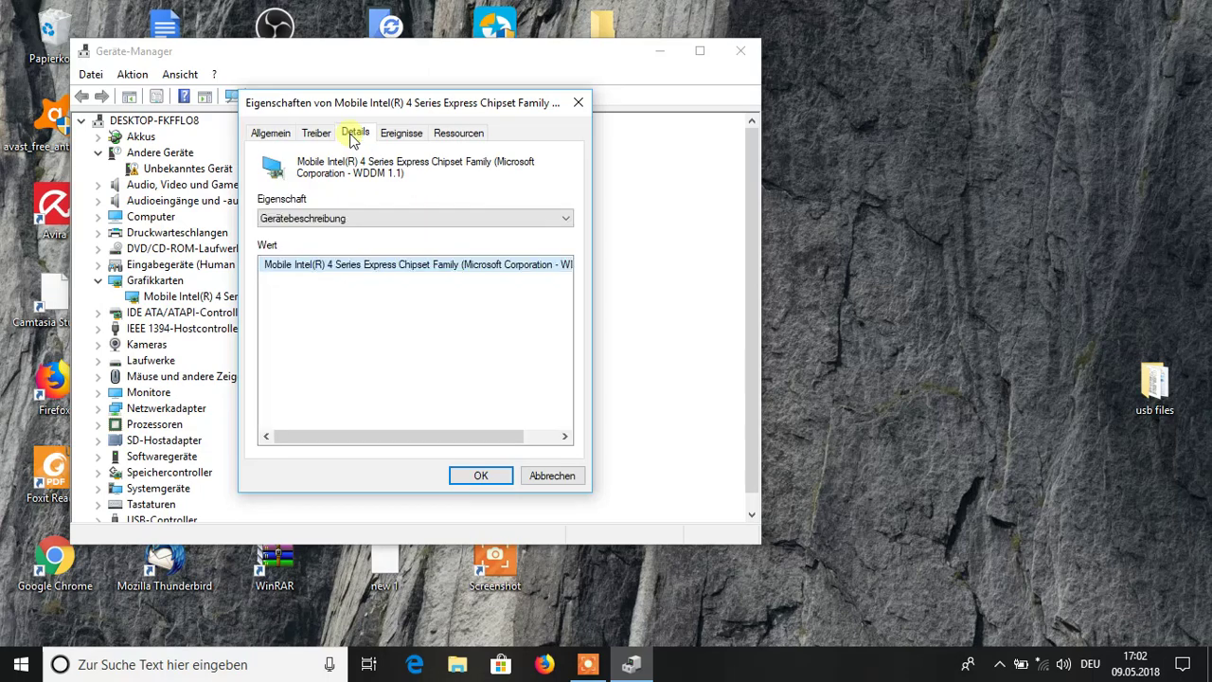
{"action": "left_click", "coordinate": [497, 220]}
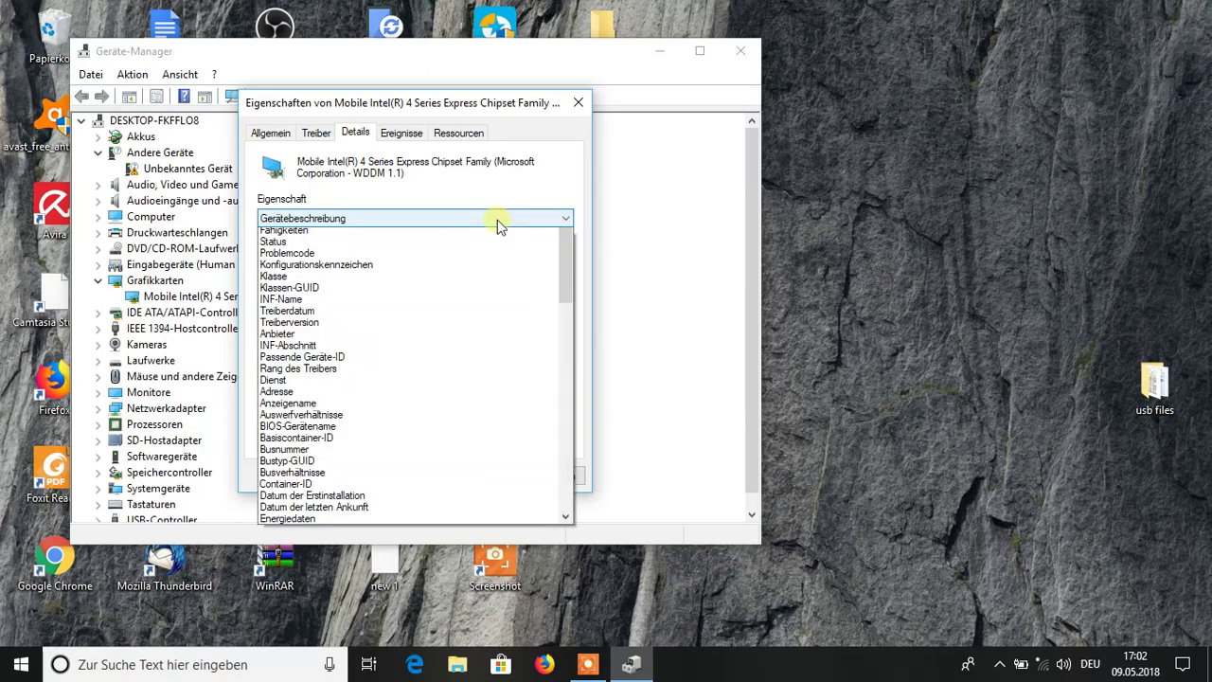
{"action": "left_click", "coordinate": [451, 264]}
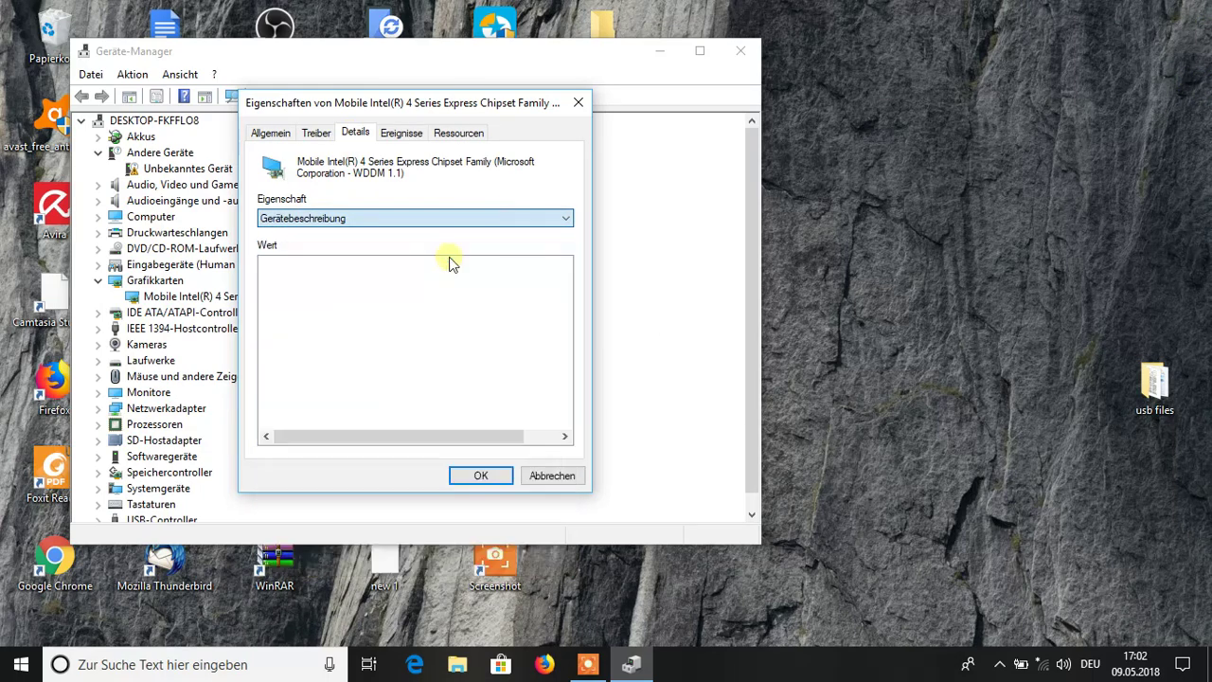
Copy the first hardware ID, PCI\VEN_8086&DEV_2A42&SUBSYS_906B104D&REV_07, and close the properties.
{"action": "right_click", "coordinate": [419, 265]}
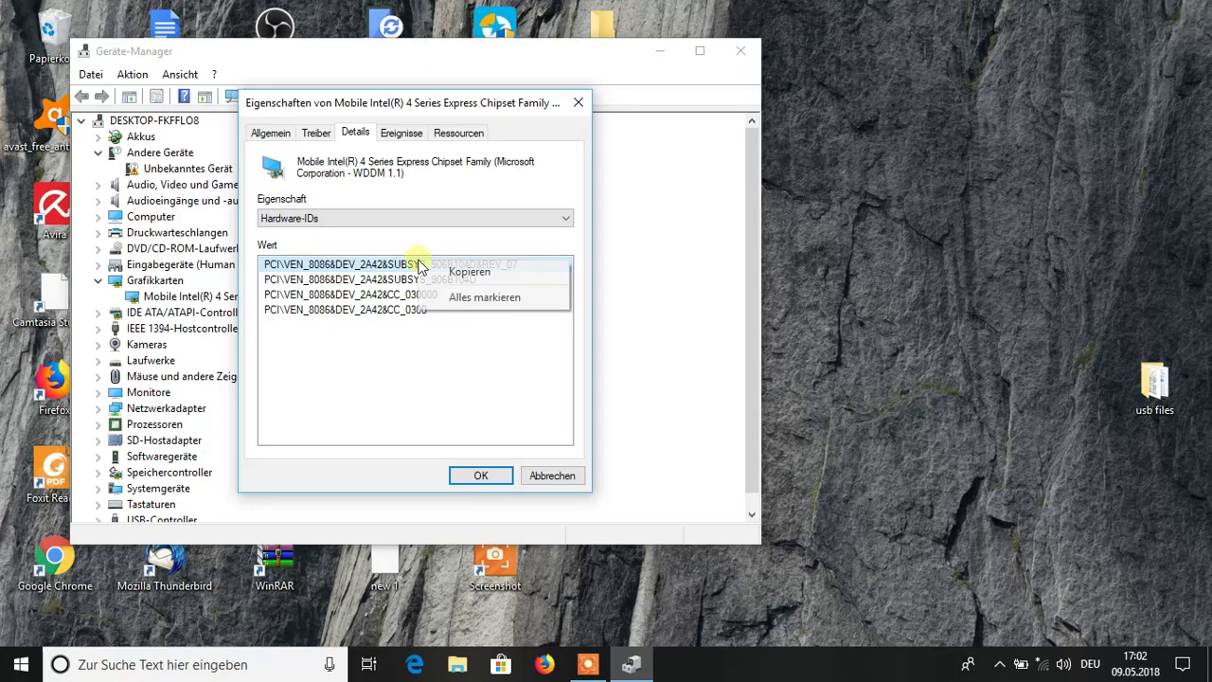
{"action": "left_click", "coordinate": [460, 272]}
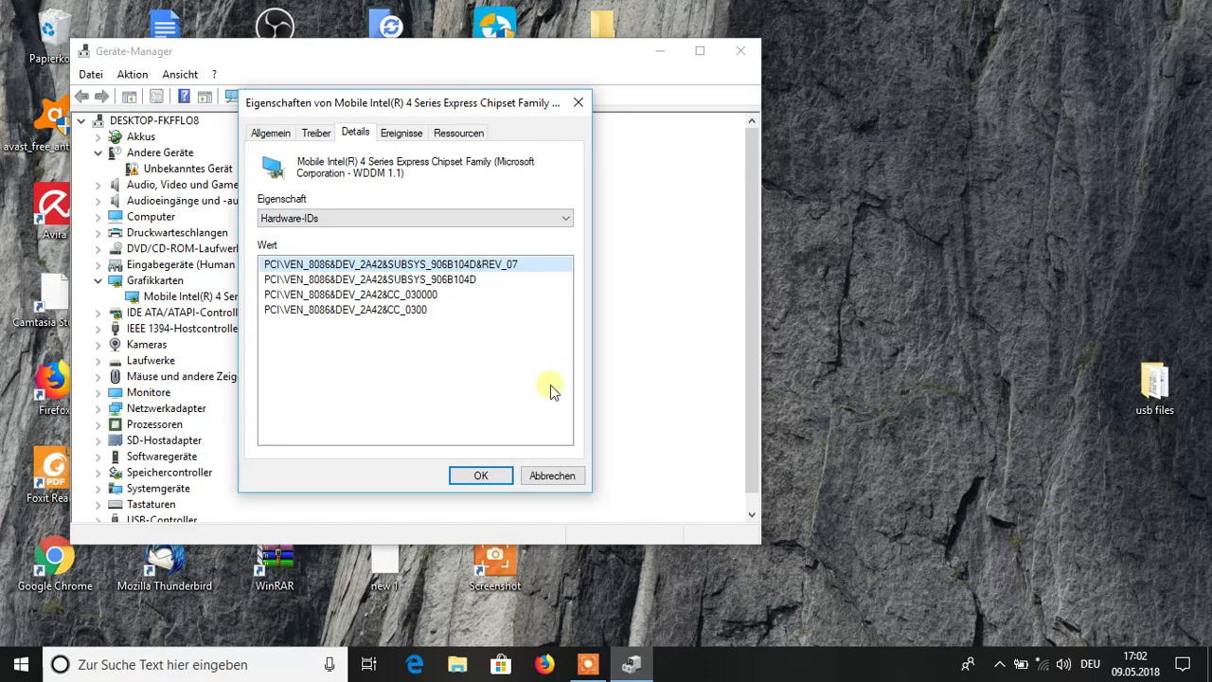
{"action": "left_click", "coordinate": [501, 483]}
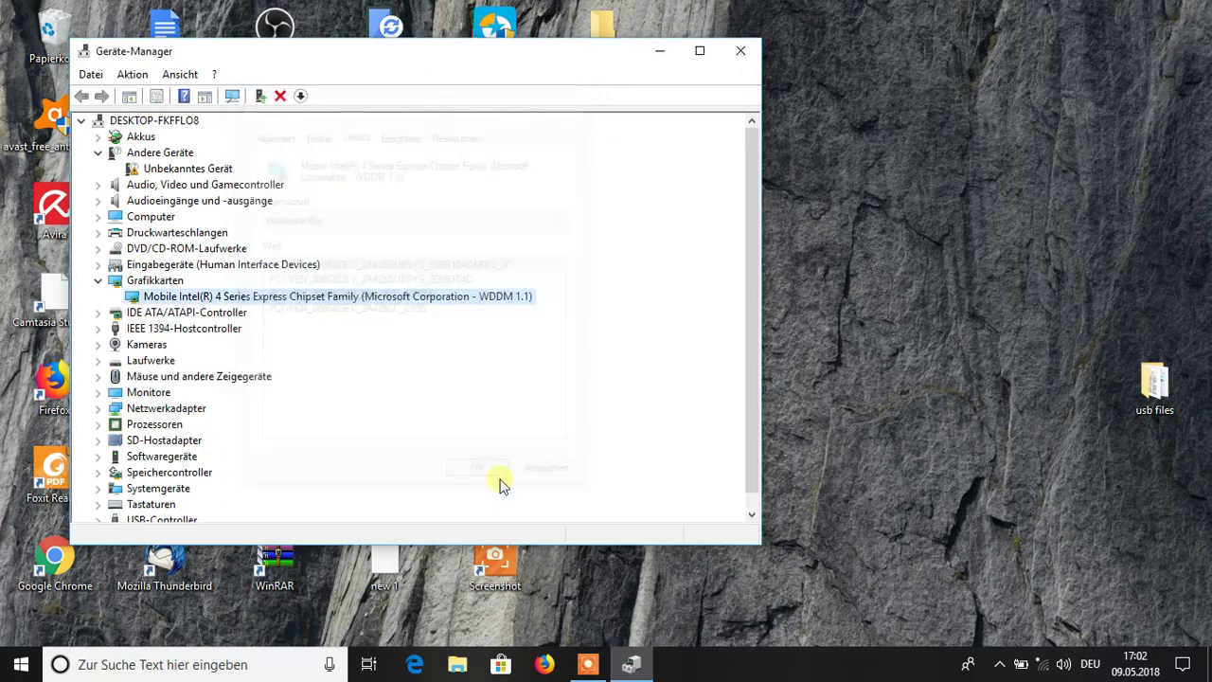